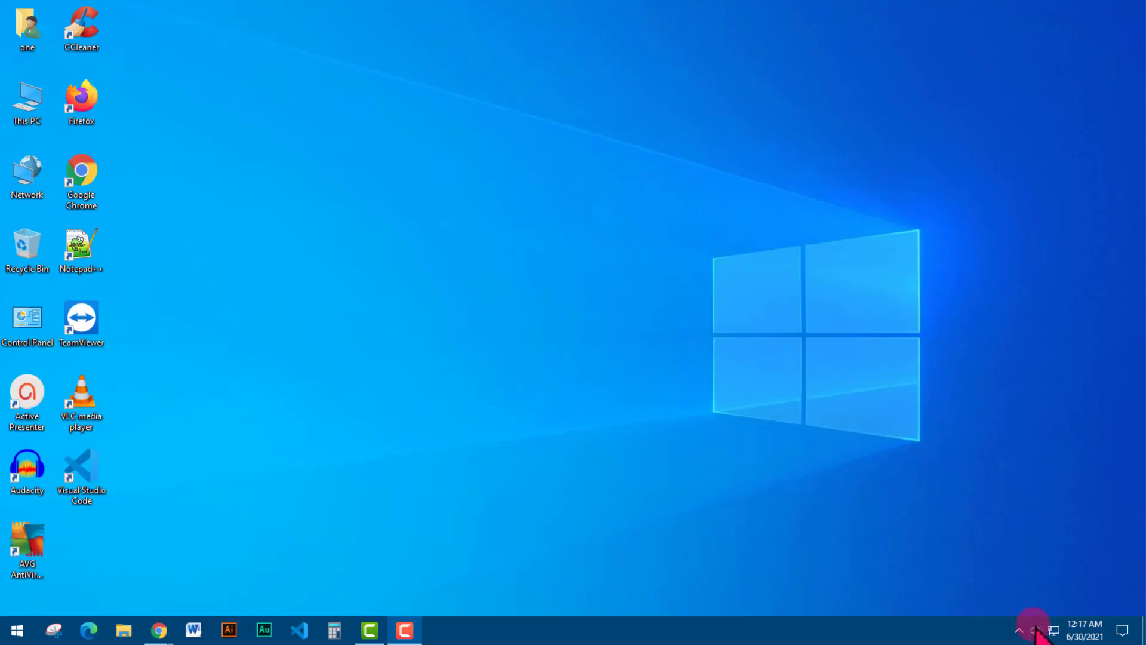
Open the Volume Mixer from the taskbar speaker icon's context menu.
right_click(1035, 631)
click(1042, 541)
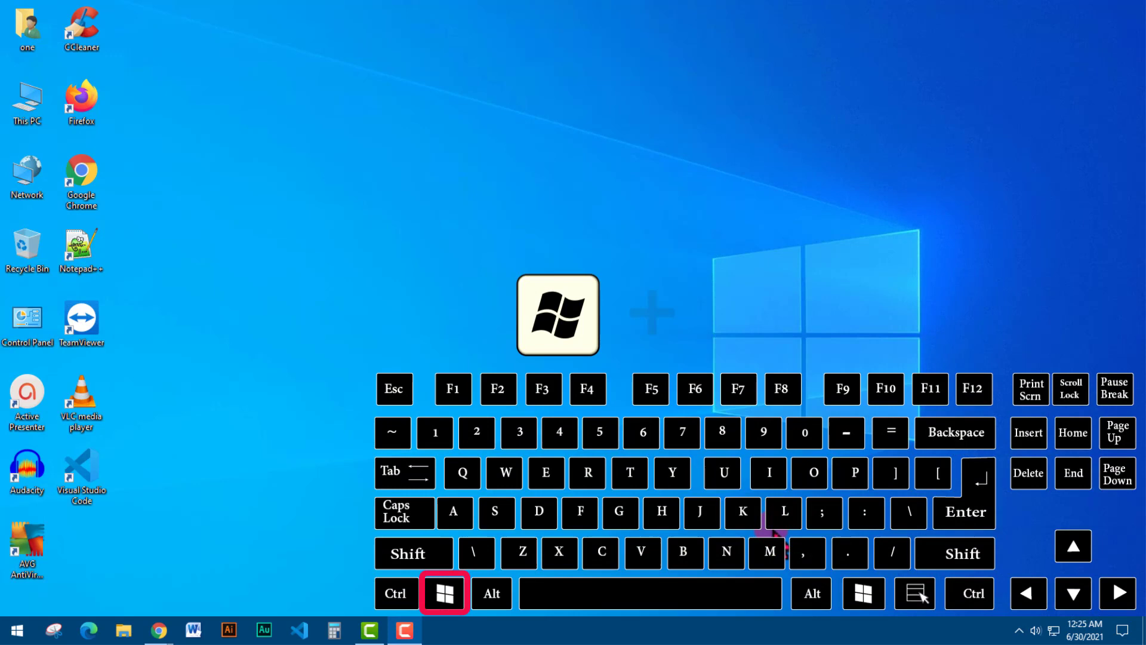
Search for 'sndvol' and open its file location, the System32 folder holding SndVol.exe.
key(super+s)
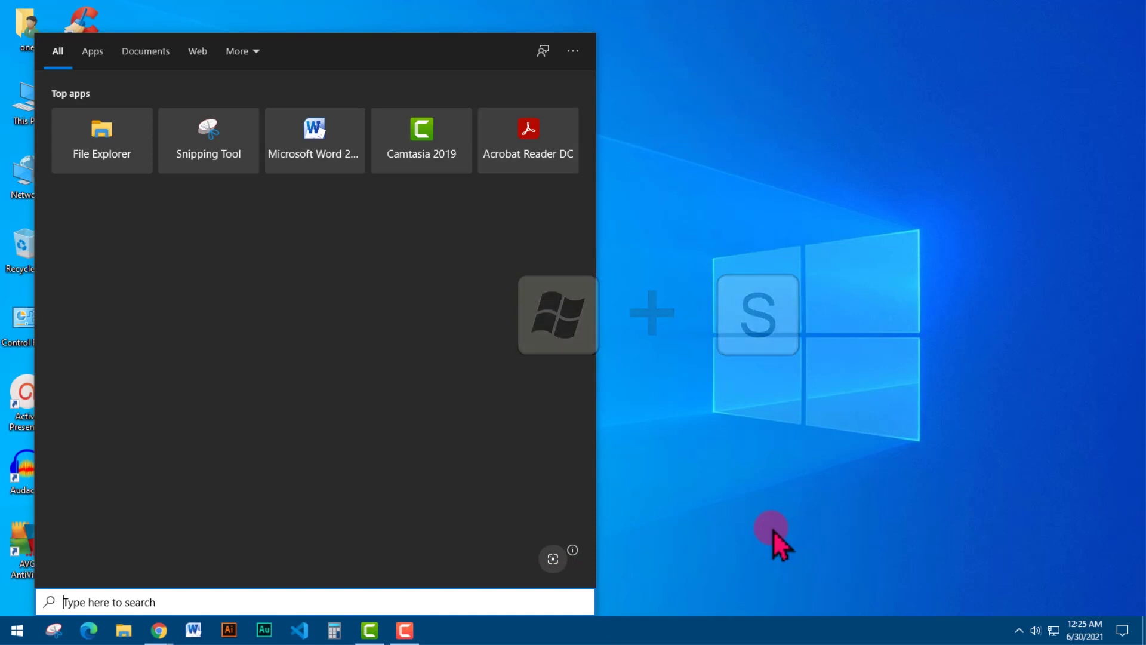
text(s)
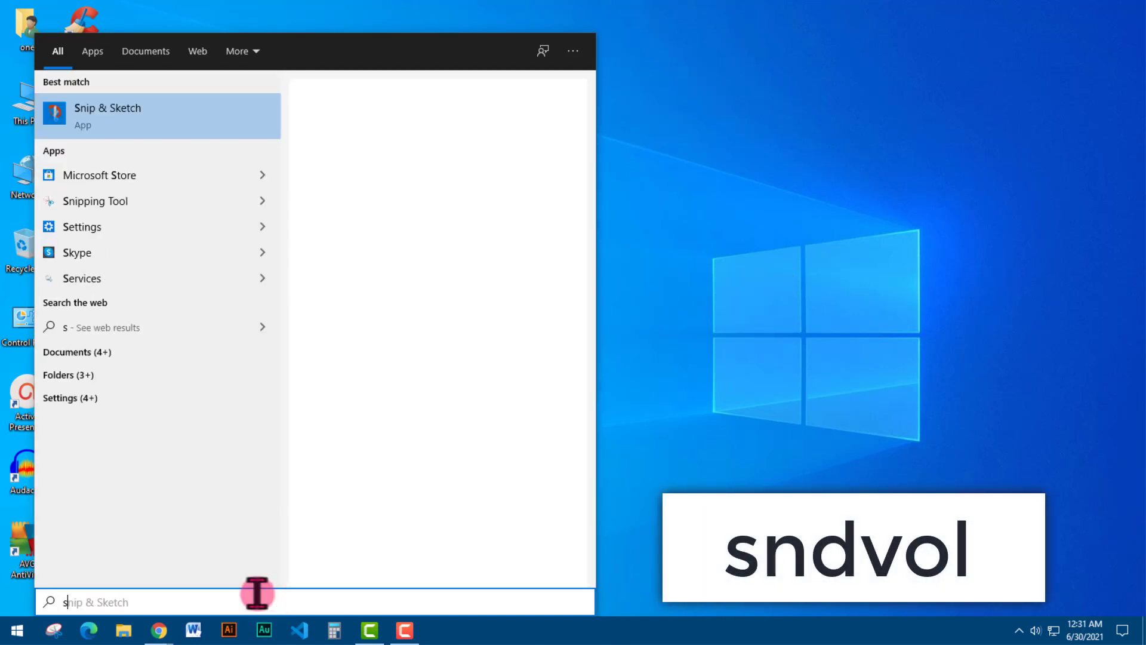
text(ndvol)
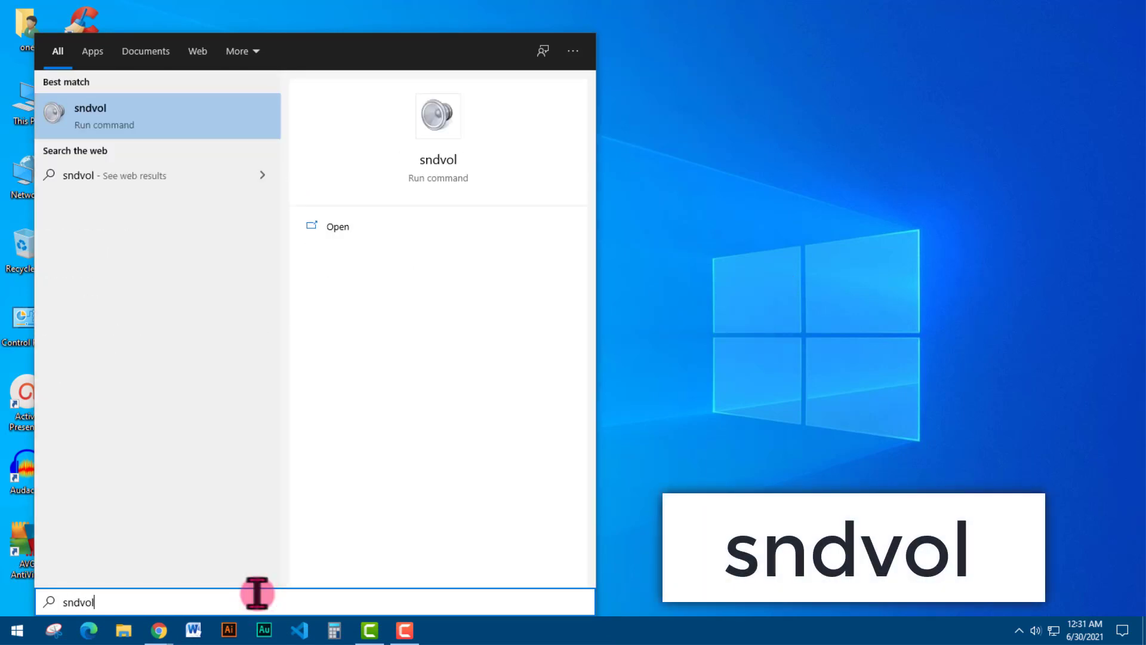
right_click(439, 118)
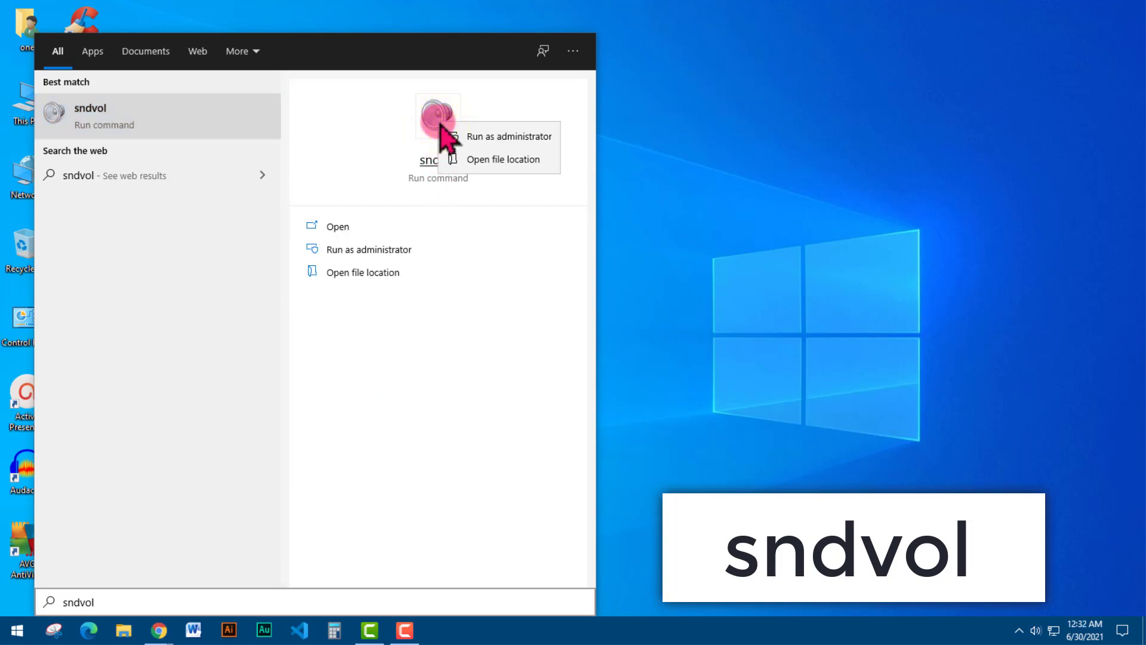
click(486, 166)
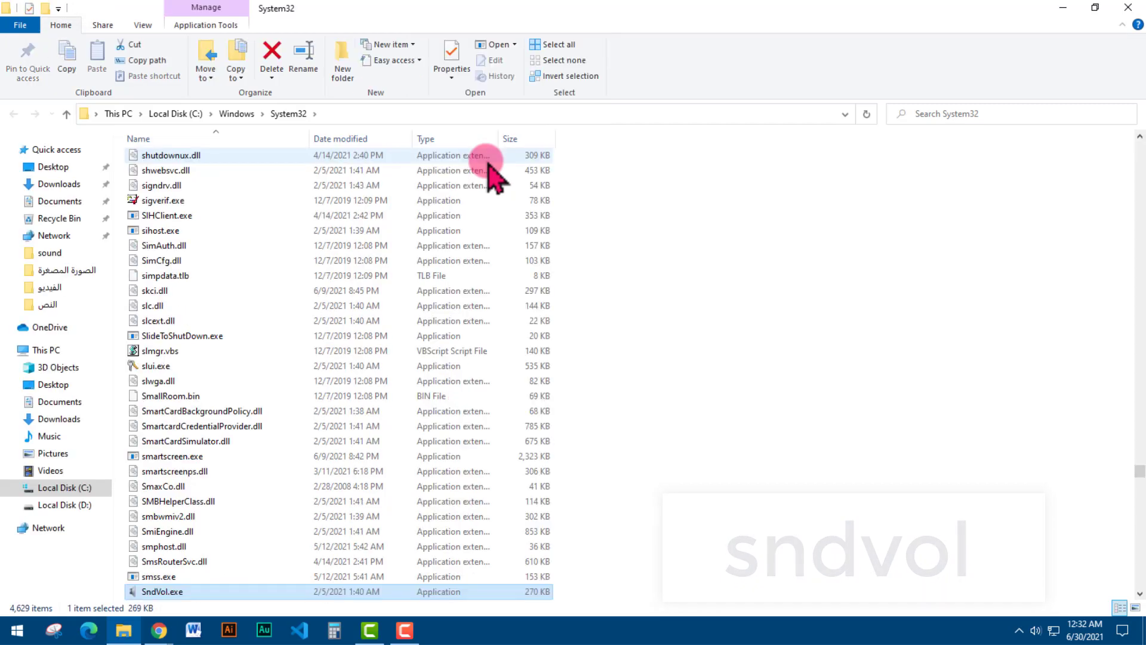
scroll(475, 261, down, 1)
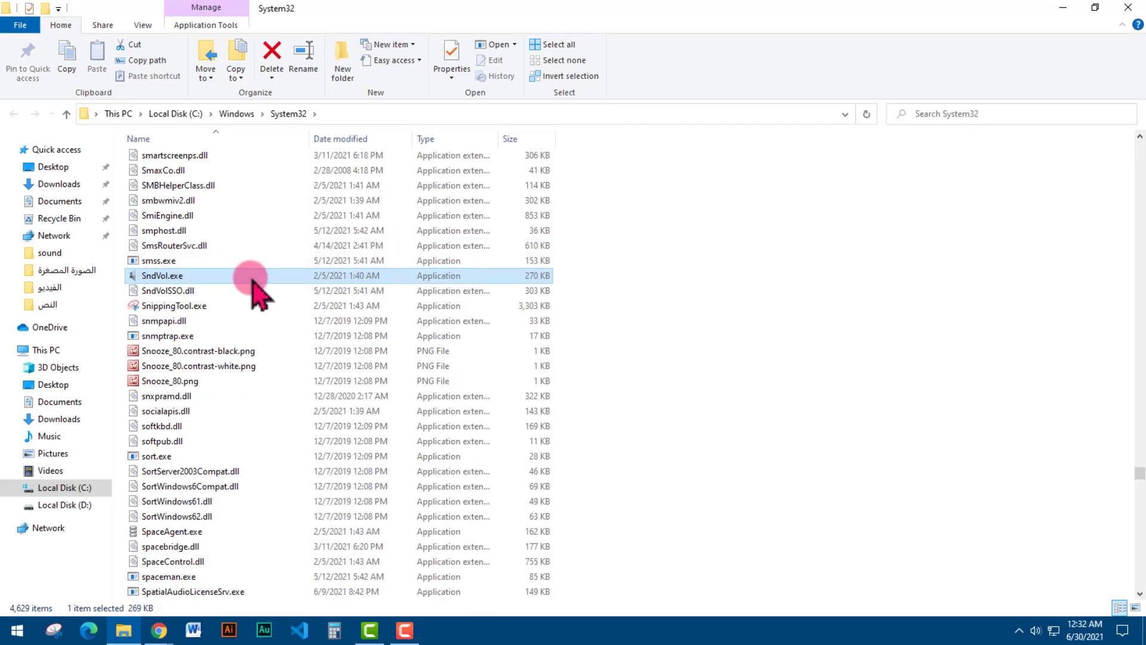
Pin SndVol.exe to the taskbar using its context menu.
right_click(173, 280)
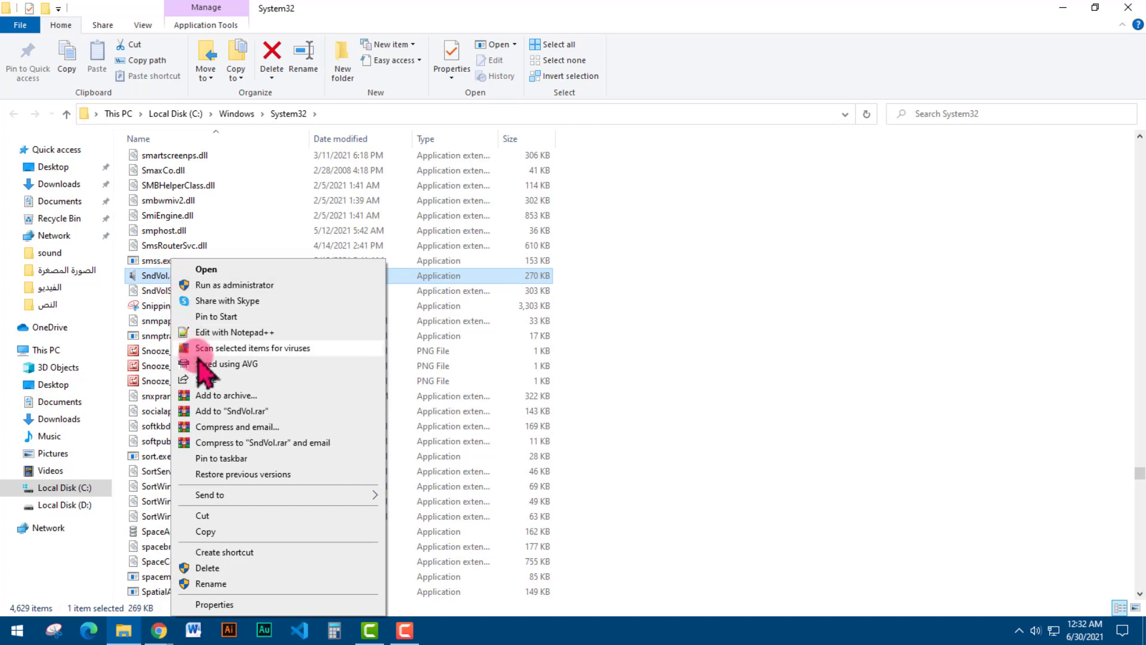
click(242, 456)
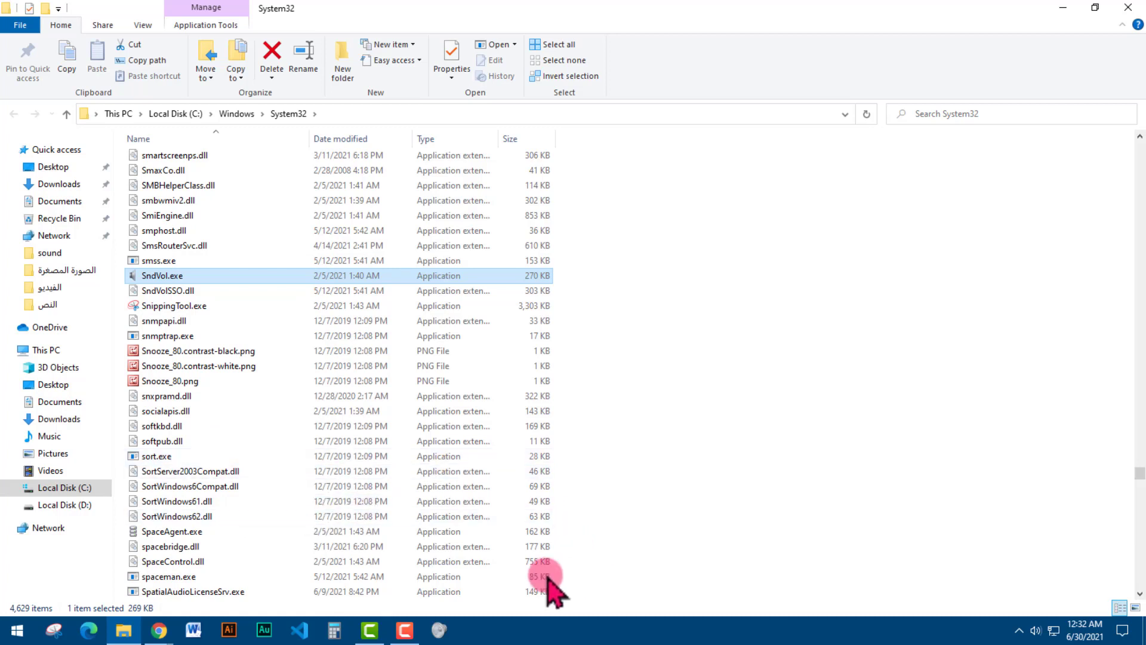
click(448, 633)
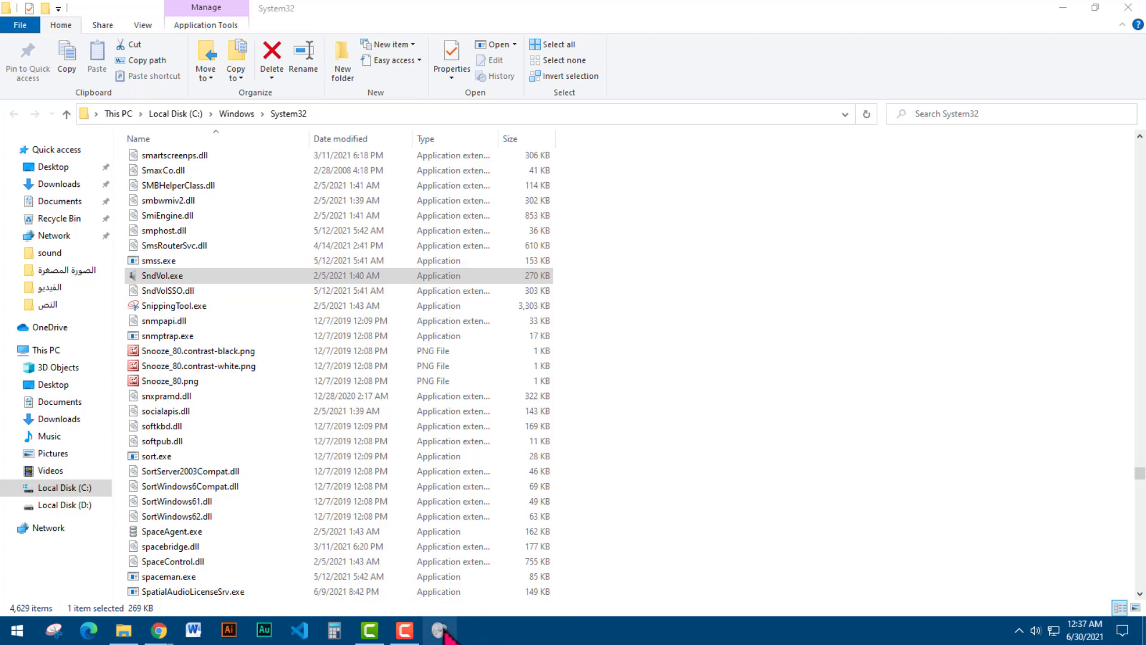
Drag the SndVol taskbar icon to the first slot and minimize the System32 window.
drag(445, 632, 85, 633)
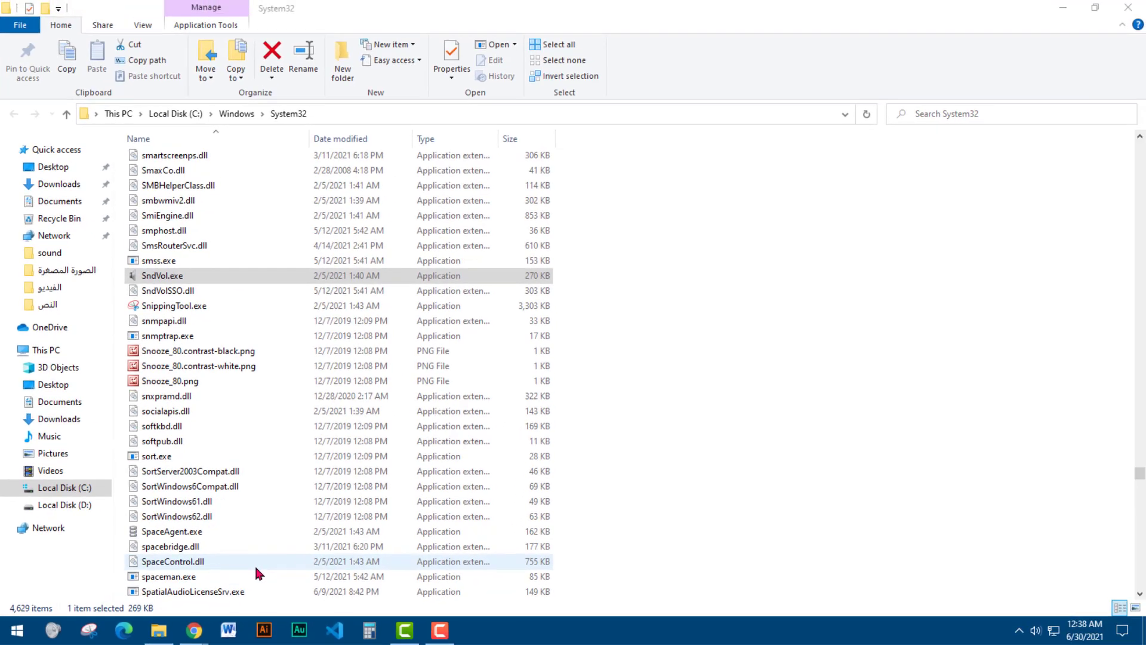
click(1066, 10)
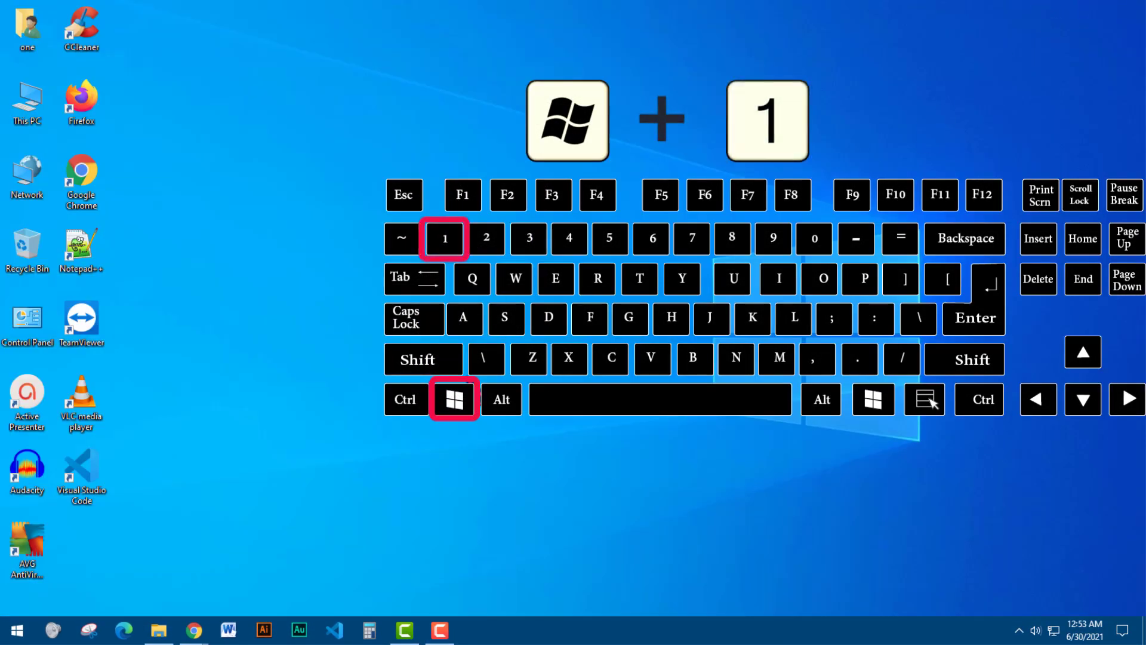
Launch SndVol, the first pinned taskbar app, with Win+1.
key(super+1)
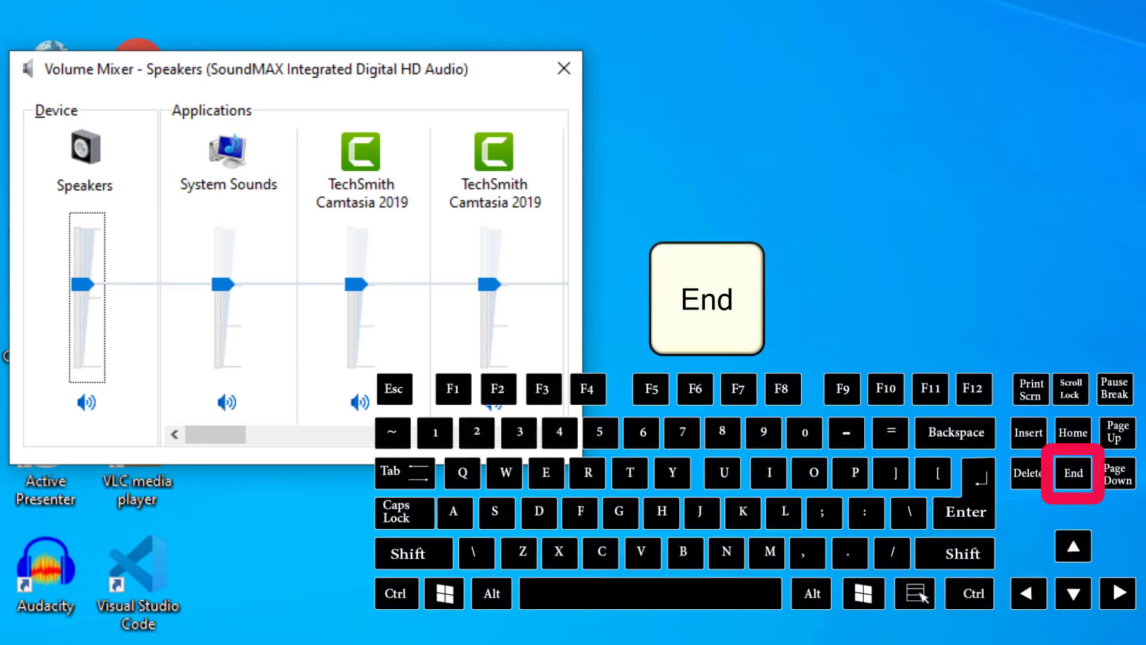
Jump volume levels to minimum (End) and maximum (Home), then step down and up twice.
key(End)
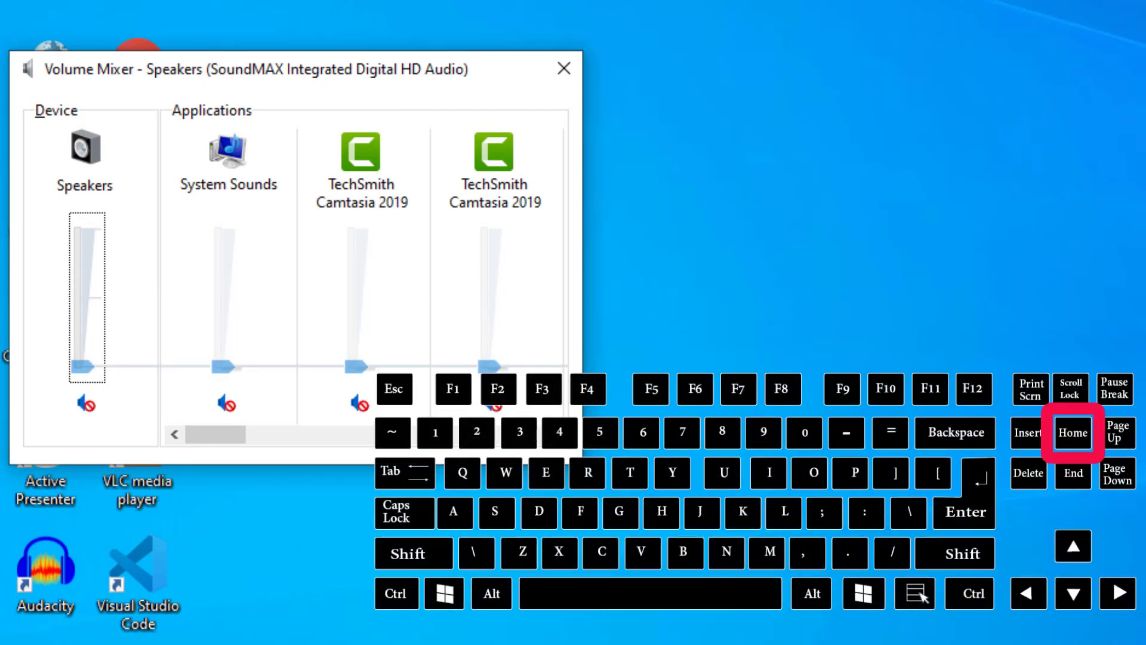
key(Home)
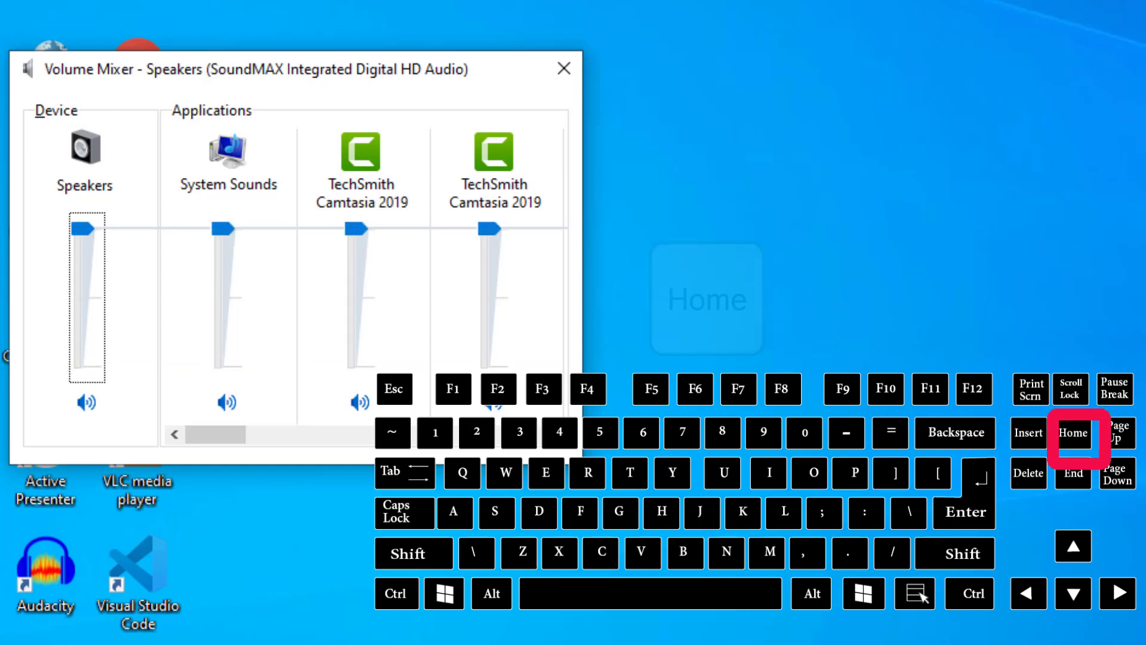
key(Page_Down)
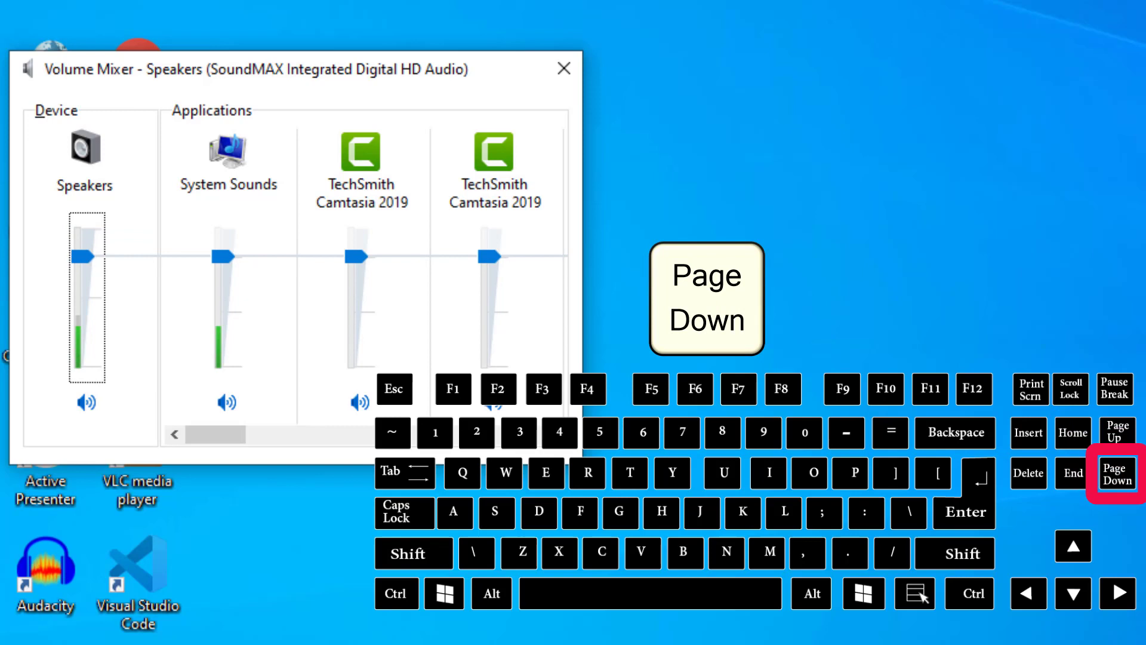
key(Page_Down)
key(Page_Down)
key(Page_Down)
key(Page_Down)
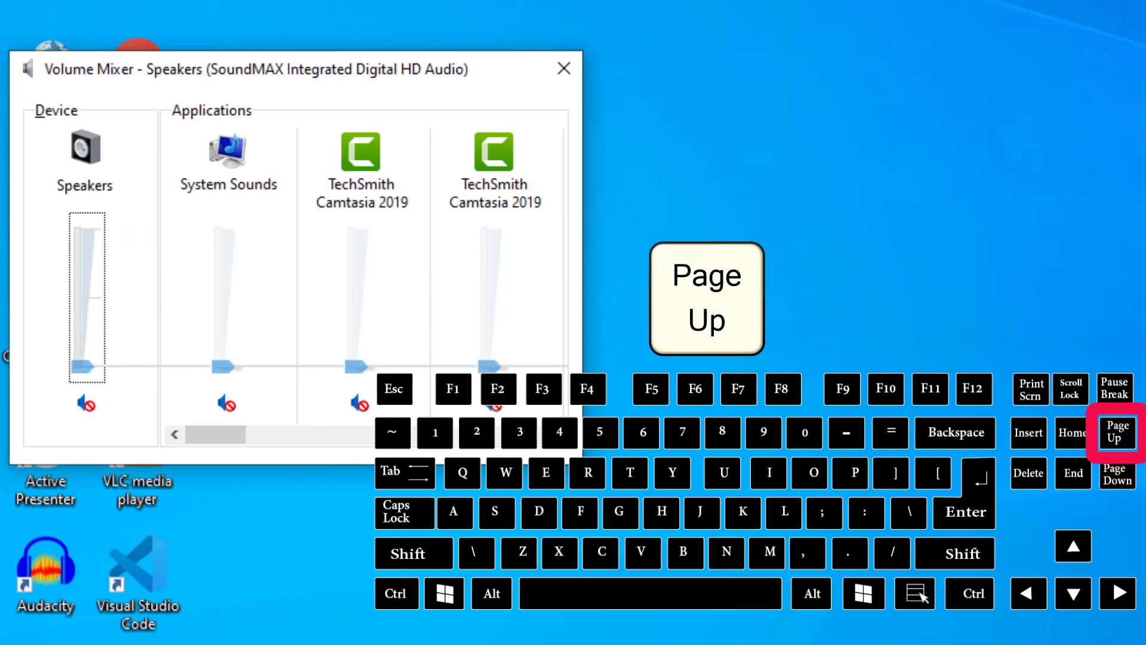
key(Page_Up)
key(Page_Up)
key(Page_Up)
key(Page_Up)
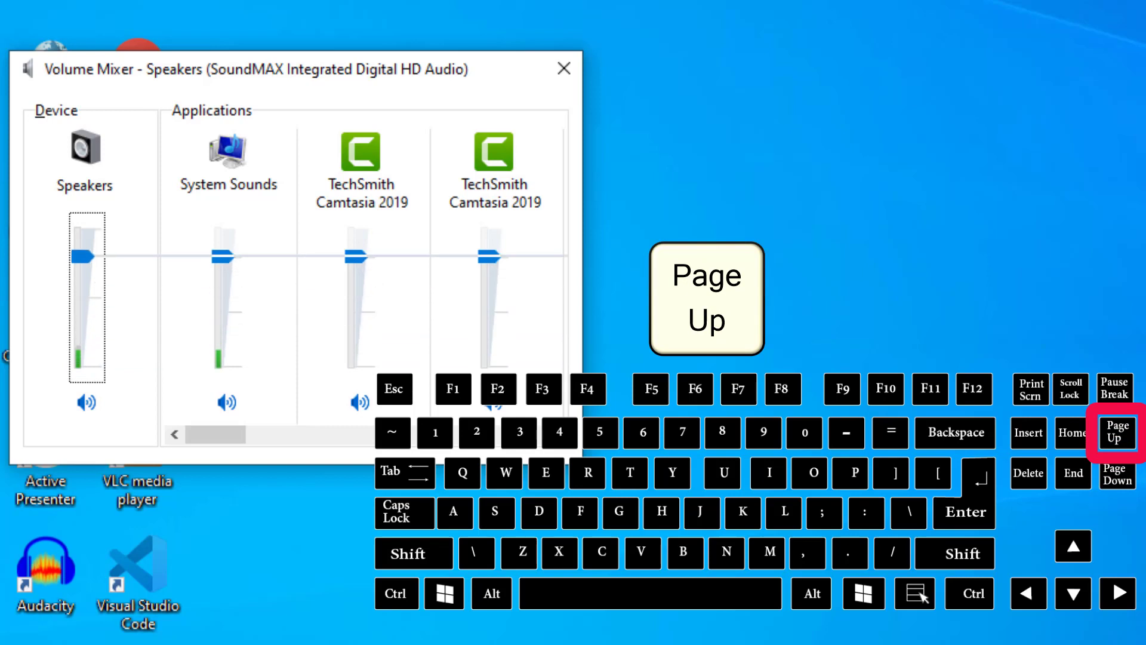
key(Page_Up)
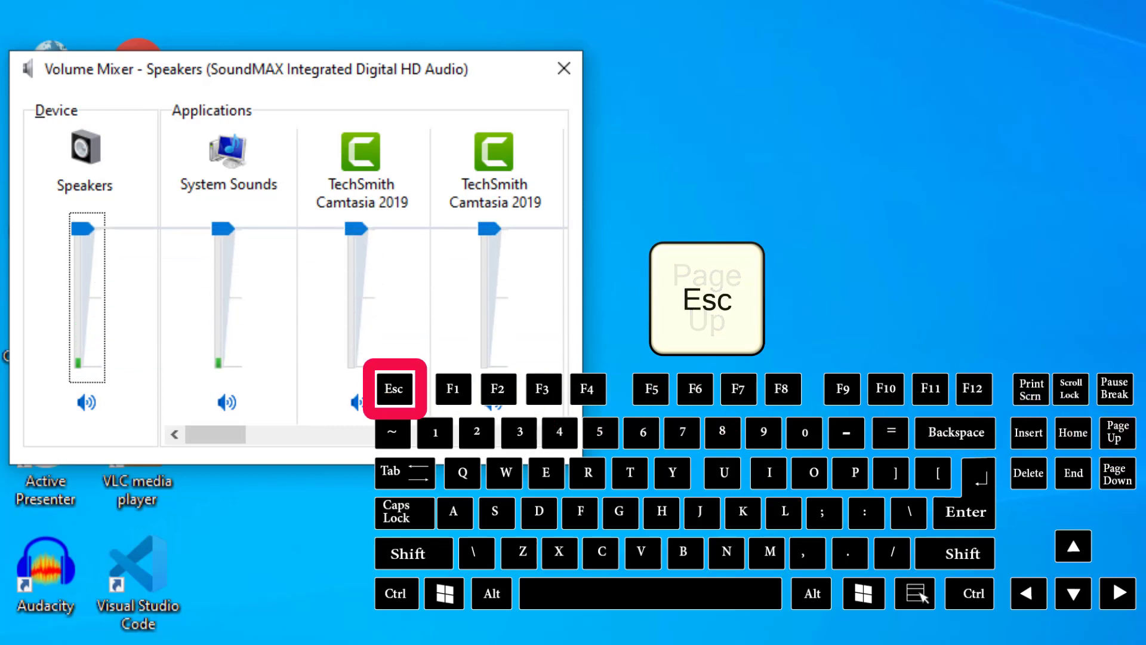